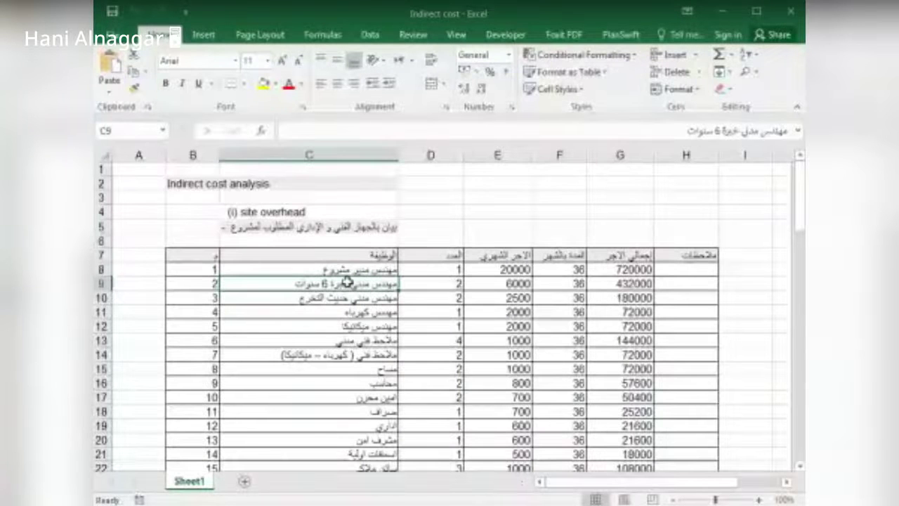
Step: Review the staff job titles in column C, including C15, down to the 2613600 total on row 30
click(358, 297)
click(356, 312)
click(372, 340)
scroll(382, 330, down, 2)
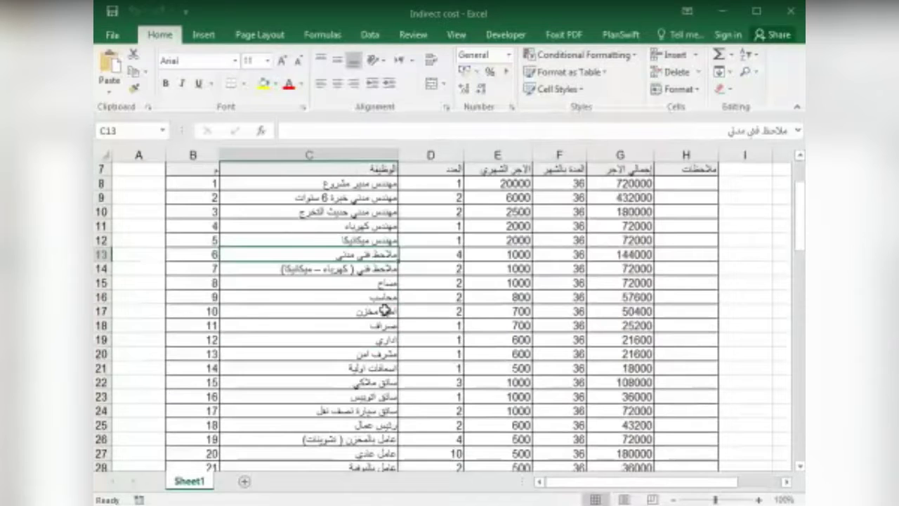
click(375, 284)
scroll(354, 363, down, 2)
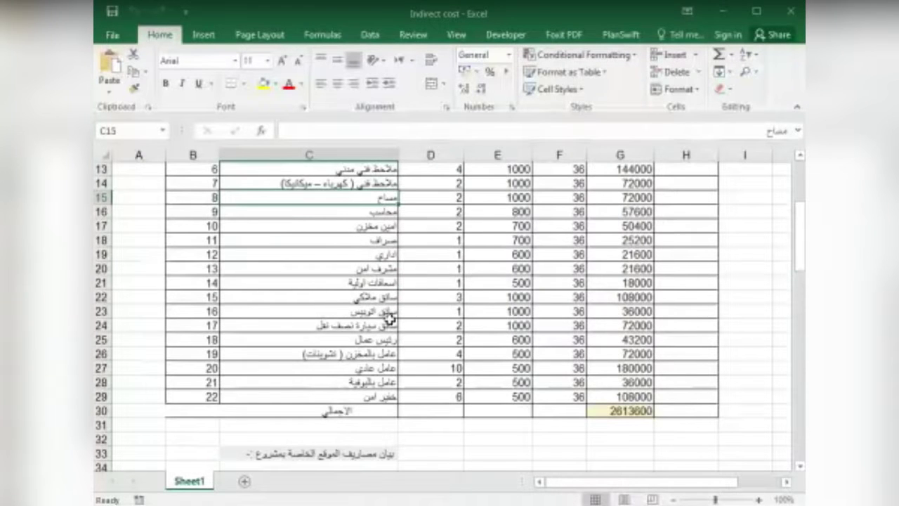
scroll(407, 344, down, 1)
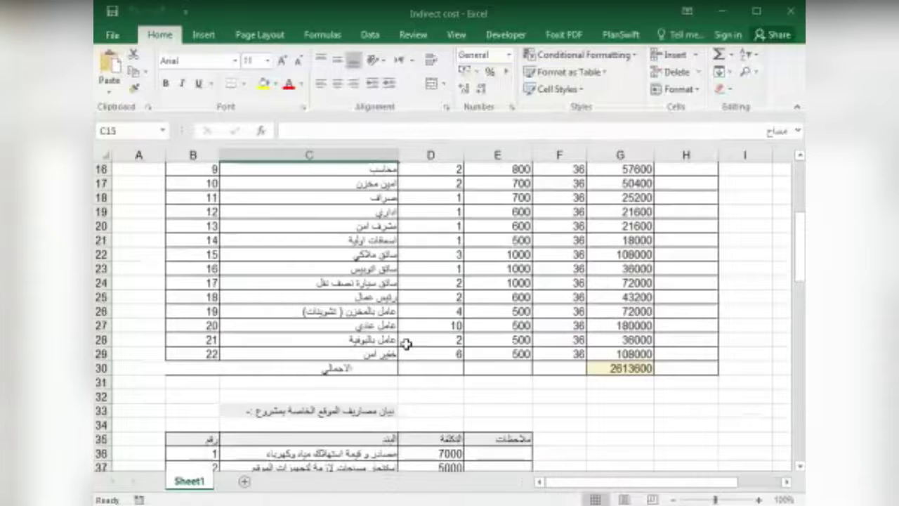
scroll(406, 343, up, 3)
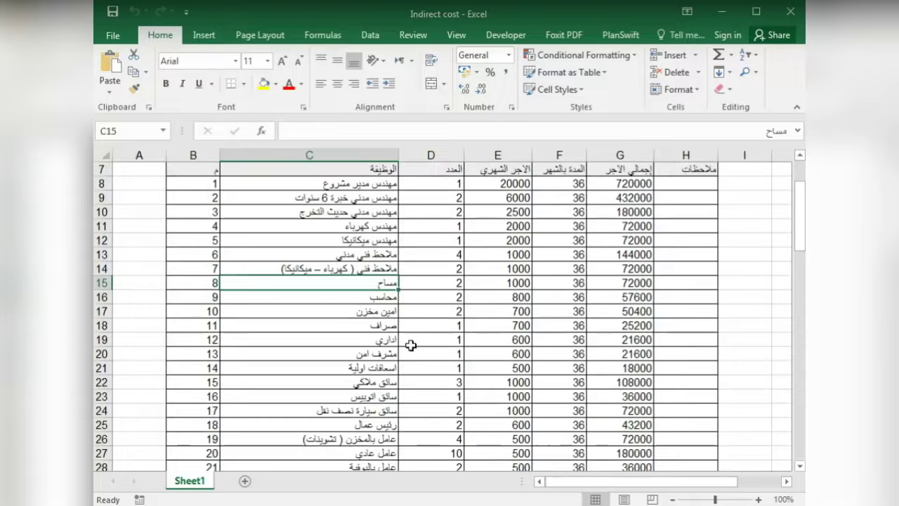
scroll(407, 342, down, 4)
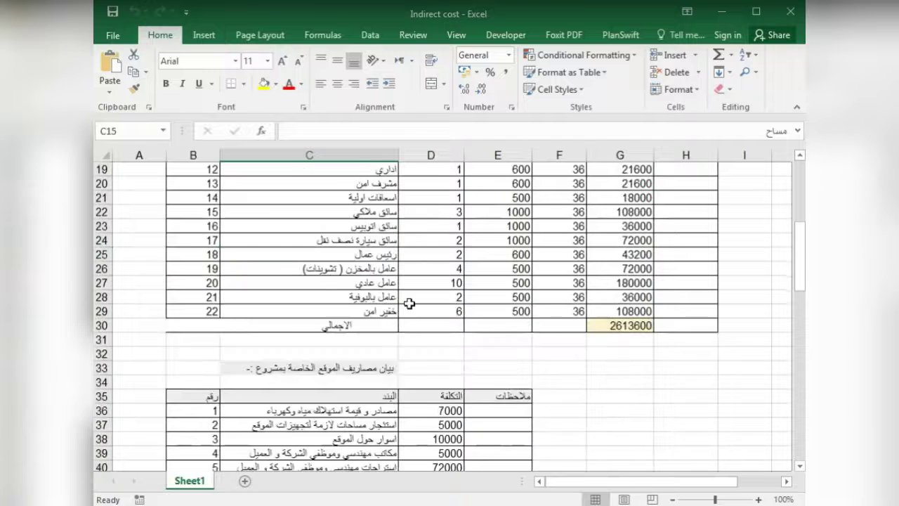
Step: Check the job title in C21, then view site expense rows 35–49, including insurance 300000 and subsistence 360000
scroll(408, 323, down, 1)
scroll(408, 303, down, 1)
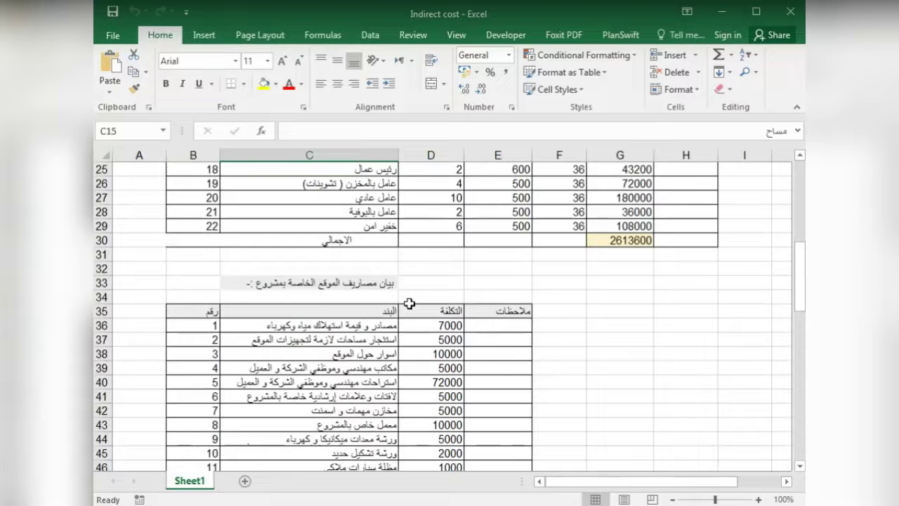
scroll(409, 304, up, 4)
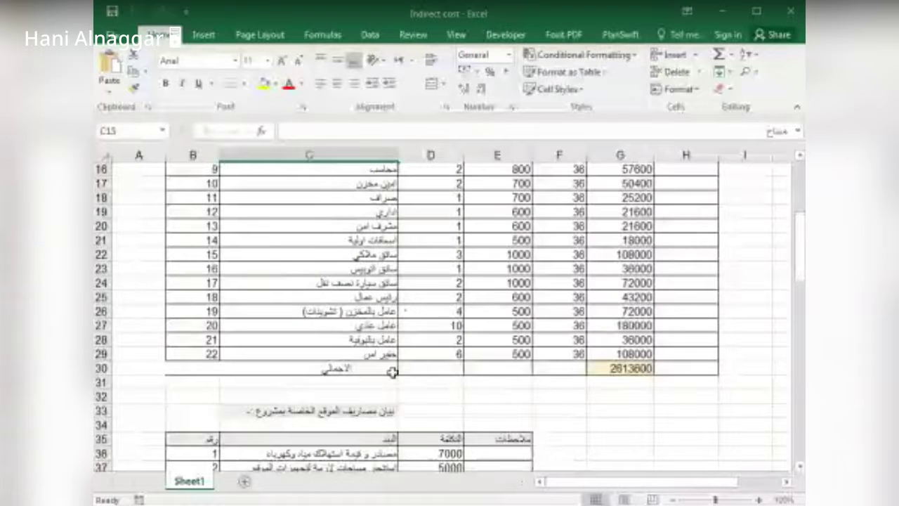
click(376, 237)
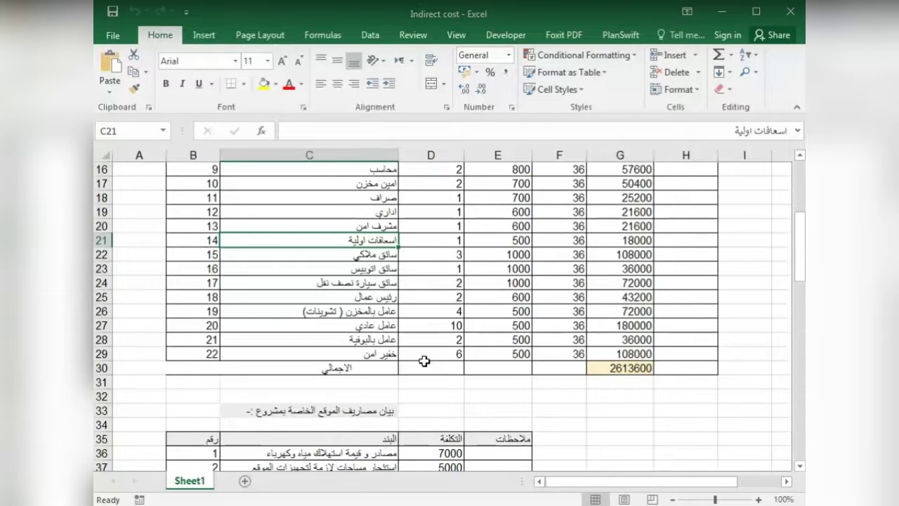
scroll(368, 422, down, 3)
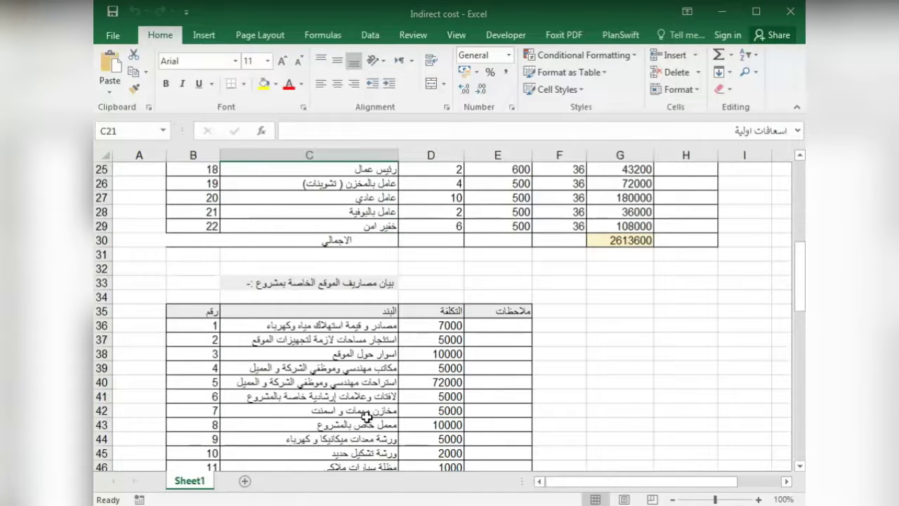
scroll(367, 417, down, 1)
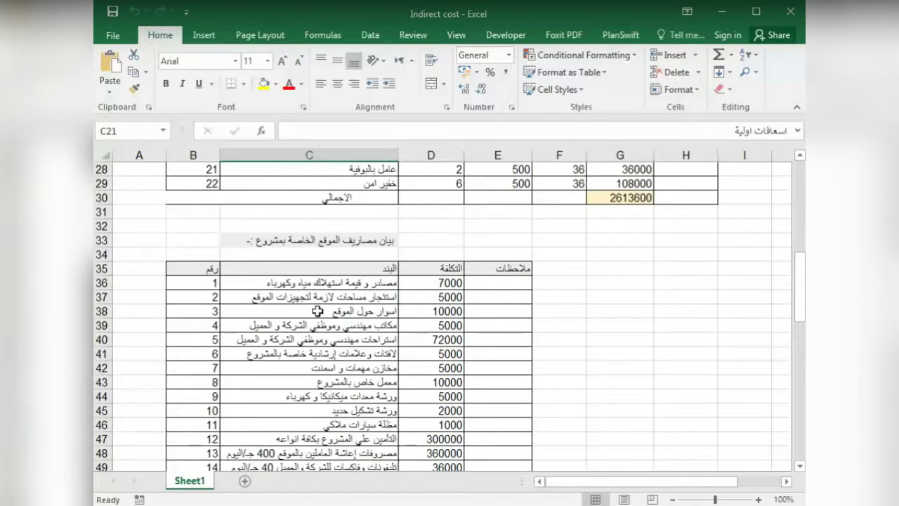
click(314, 288)
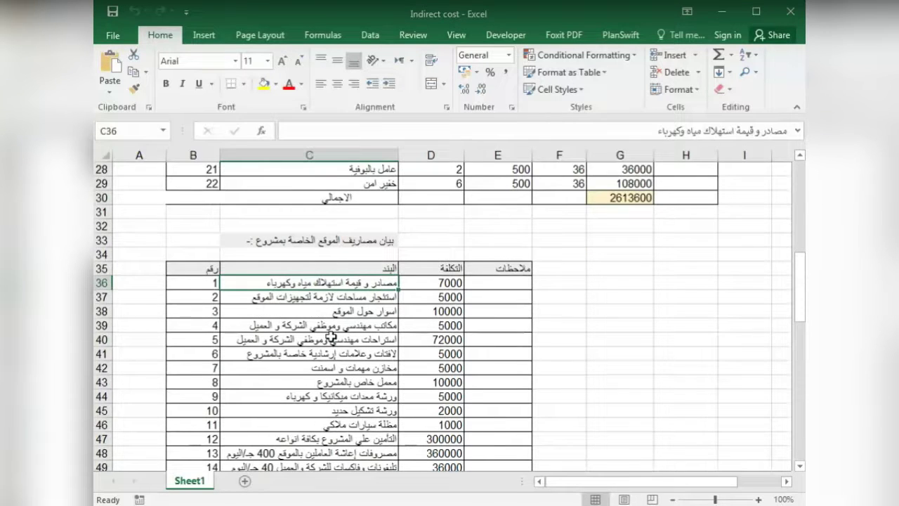
click(307, 298)
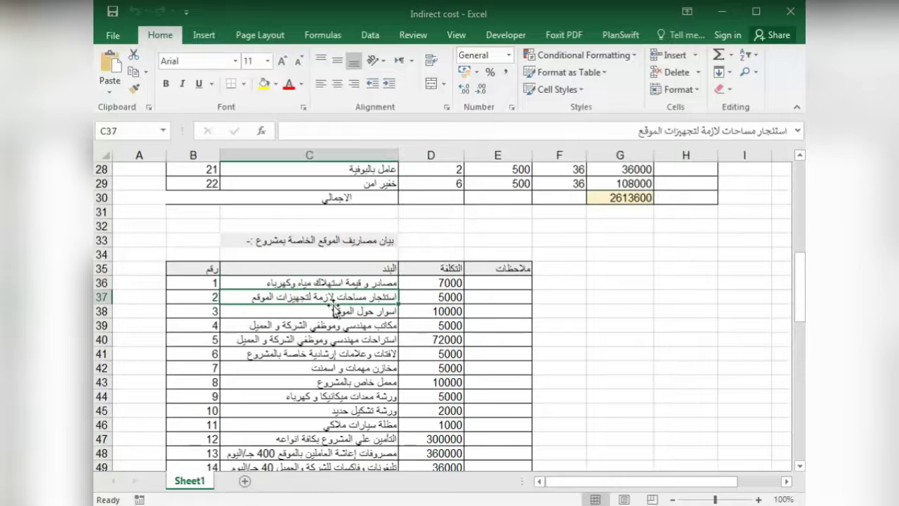
click(358, 327)
click(381, 313)
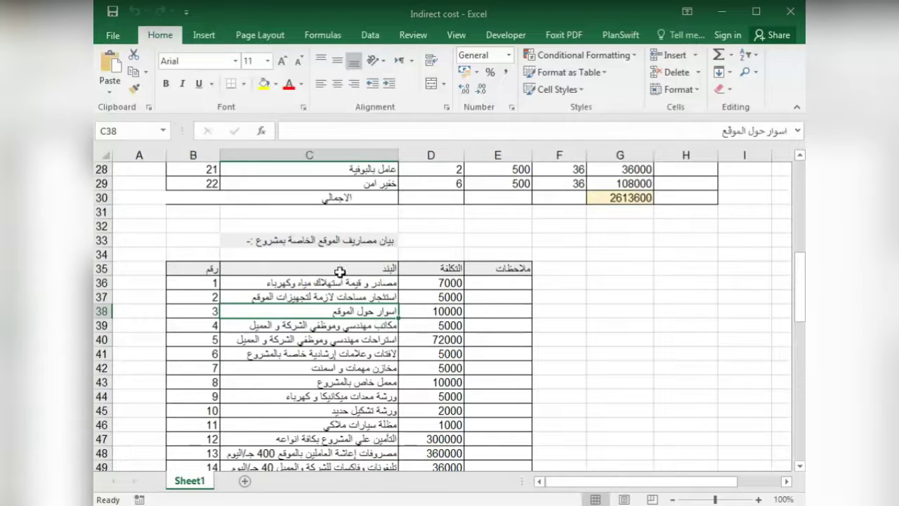
Step: Look over the equipment table heading in C60 below the site expenses
scroll(334, 270, down, 2)
scroll(335, 269, down, 1)
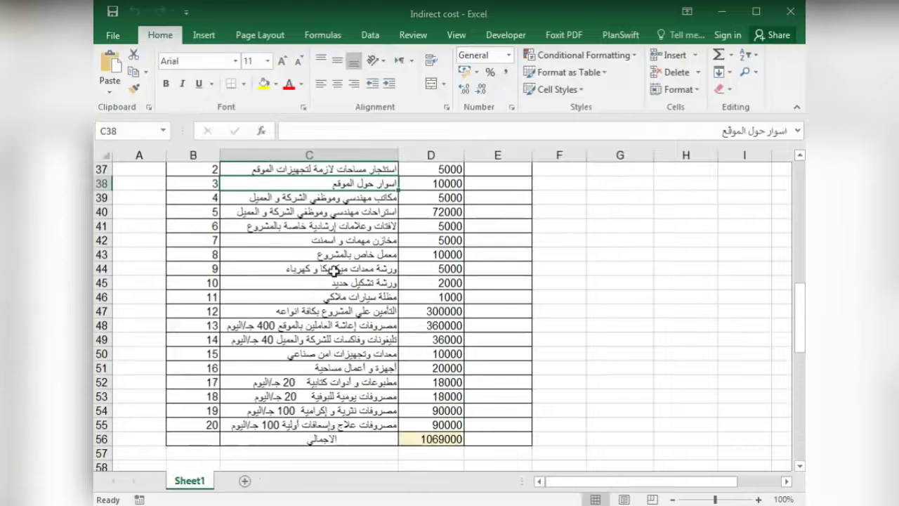
scroll(335, 269, down, 3)
scroll(335, 269, up, 1)
scroll(309, 210, down, 2)
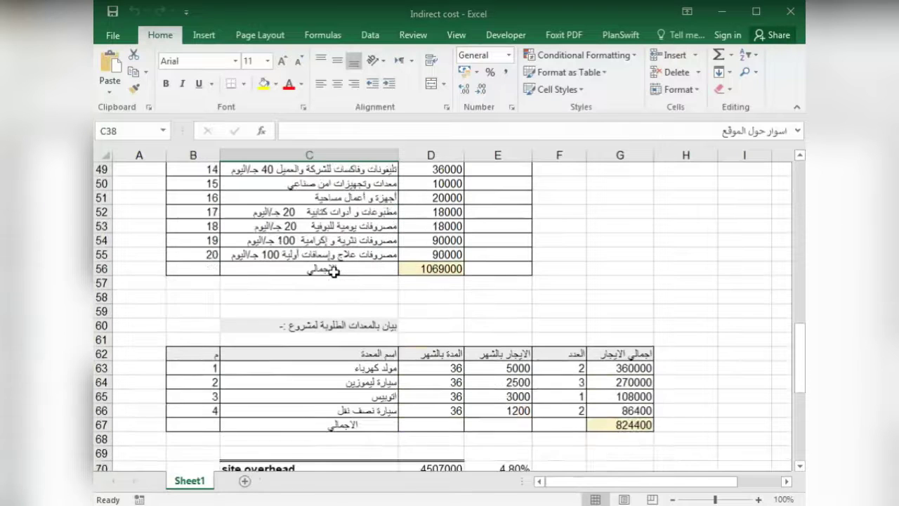
click(364, 324)
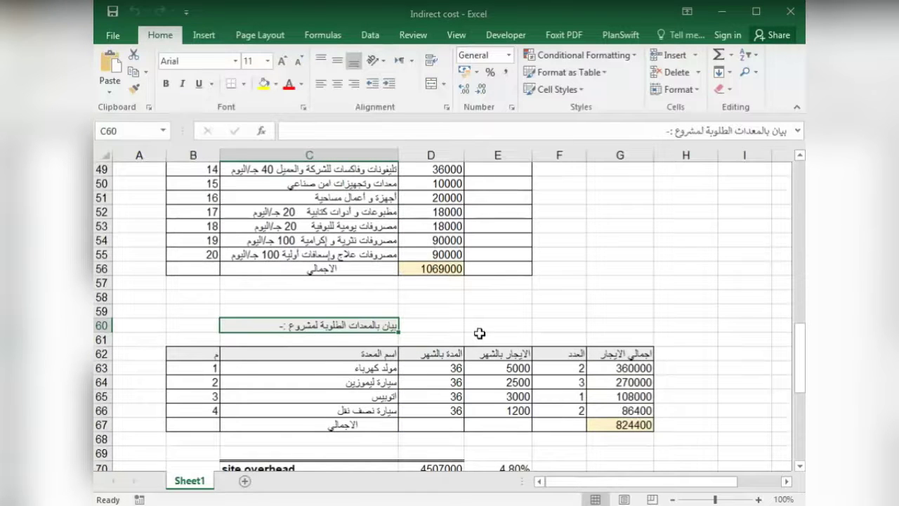
Step: Confirm that the 1069000 total in D56 uses =SUM(D36:D55)
scroll(478, 330, down, 1)
scroll(475, 327, up, 2)
scroll(415, 287, up, 1)
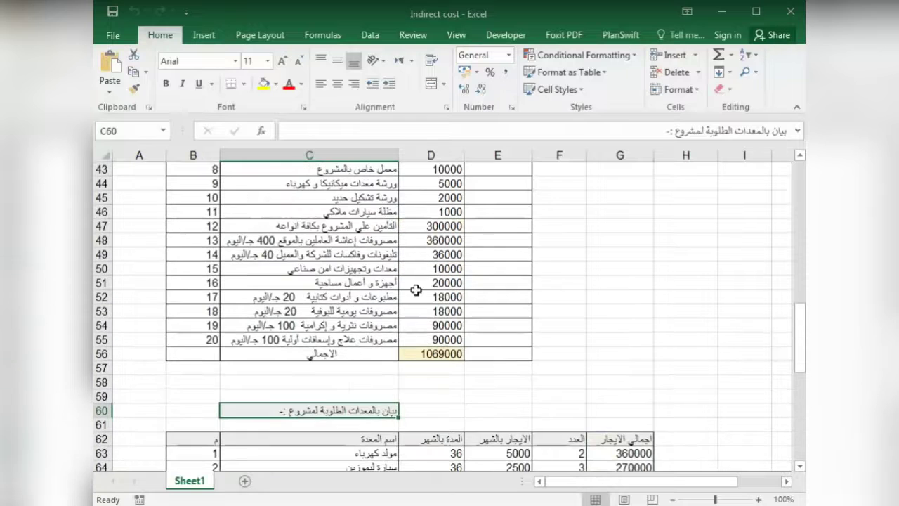
click(430, 354)
scroll(434, 361, up, 1)
scroll(432, 359, up, 3)
scroll(432, 360, up, 1)
scroll(433, 356, down, 1)
scroll(435, 355, down, 1)
scroll(434, 355, down, 1)
scroll(434, 354, up, 1)
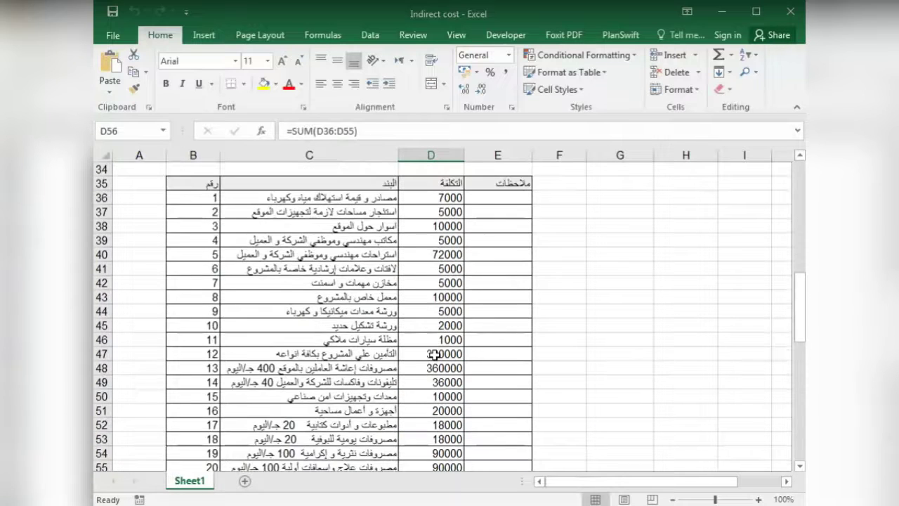
scroll(434, 355, up, 1)
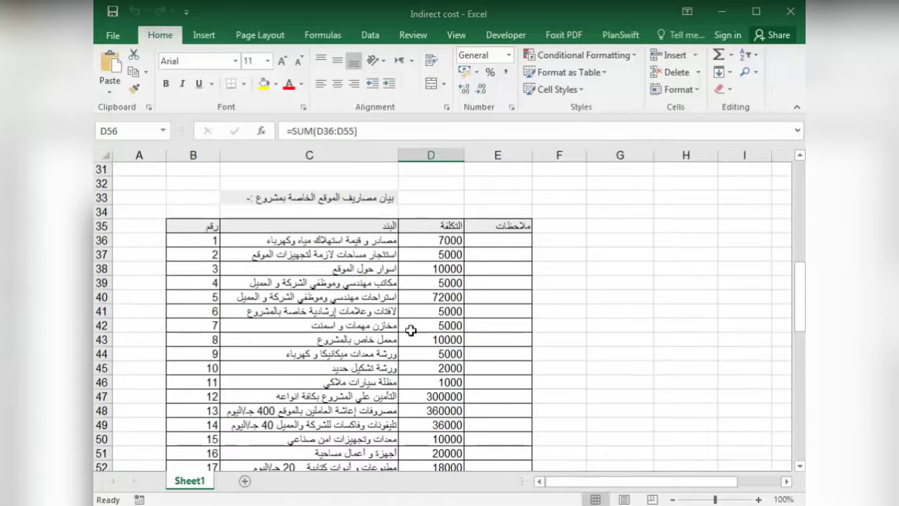
Step: Read through the site expense items in C41 to C52
click(330, 297)
click(349, 313)
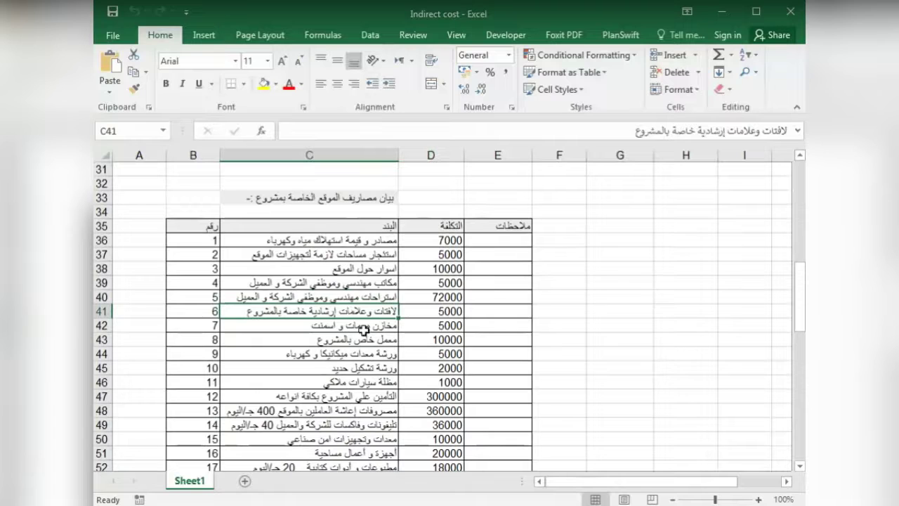
click(362, 327)
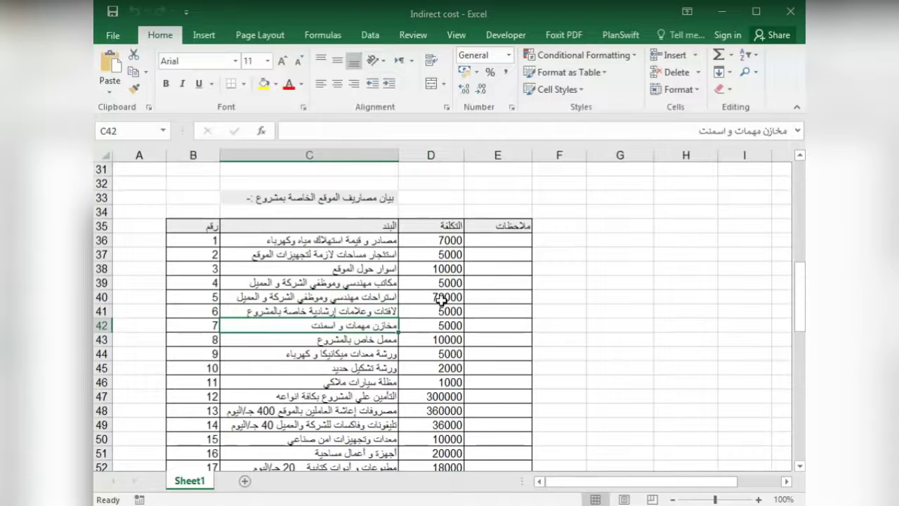
click(376, 344)
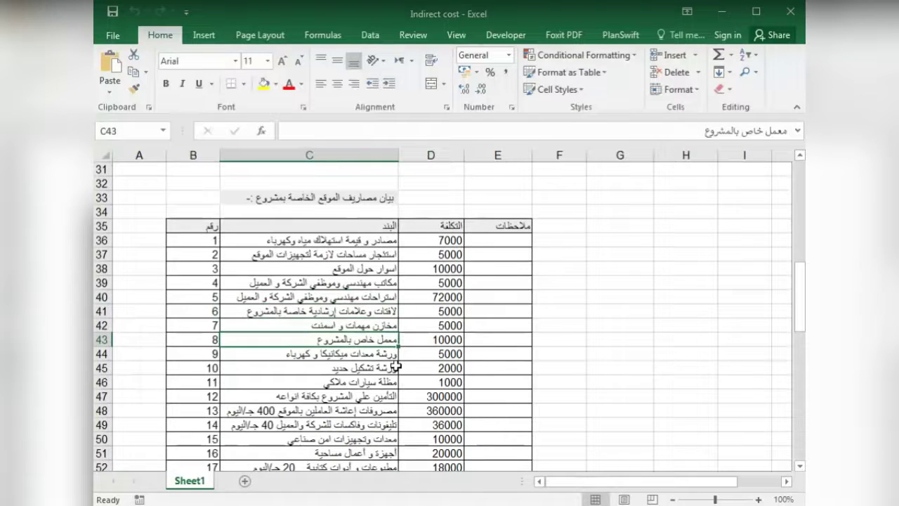
click(355, 351)
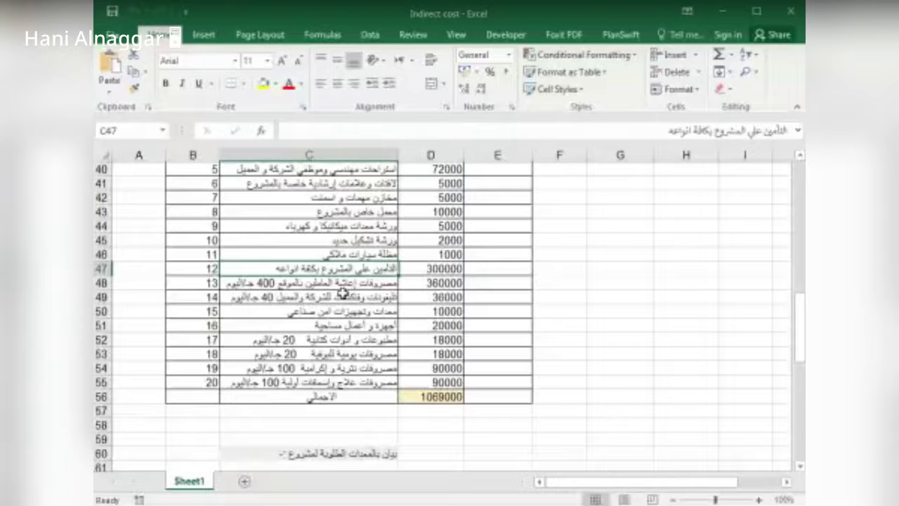
click(342, 285)
click(300, 298)
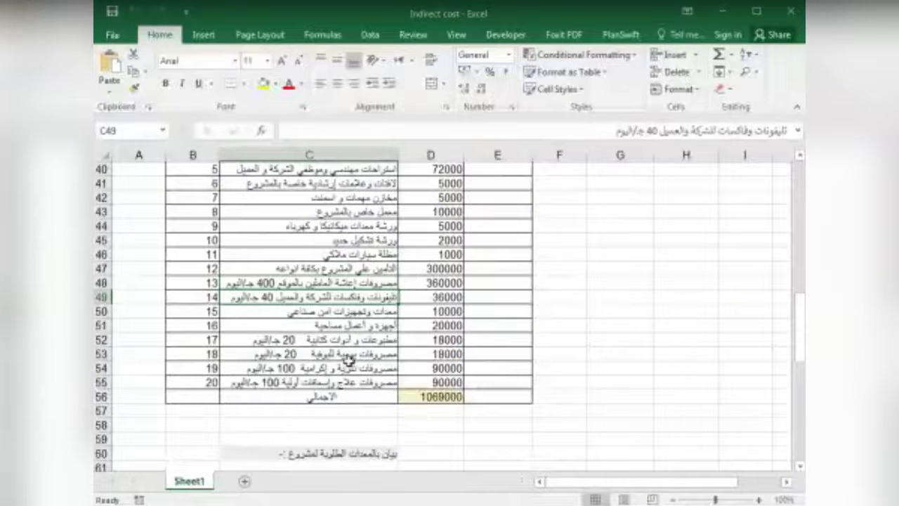
click(346, 327)
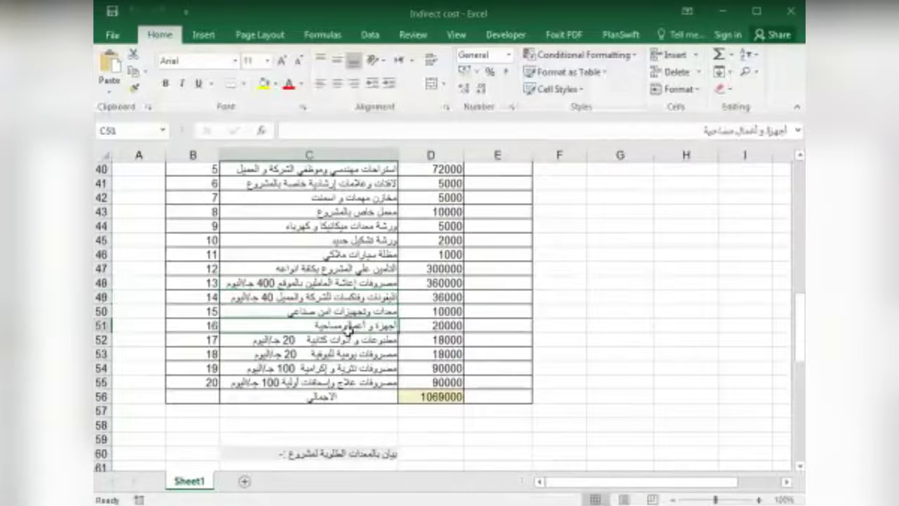
click(353, 340)
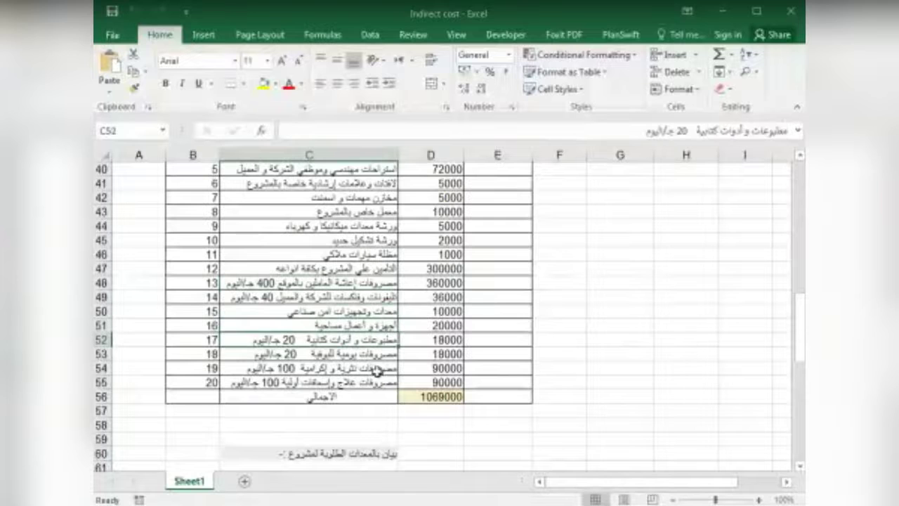
Step: Inspect the equipment rows, including a 36-month rental at 2500 per month, then view site overhead 4507000
scroll(398, 405, down, 2)
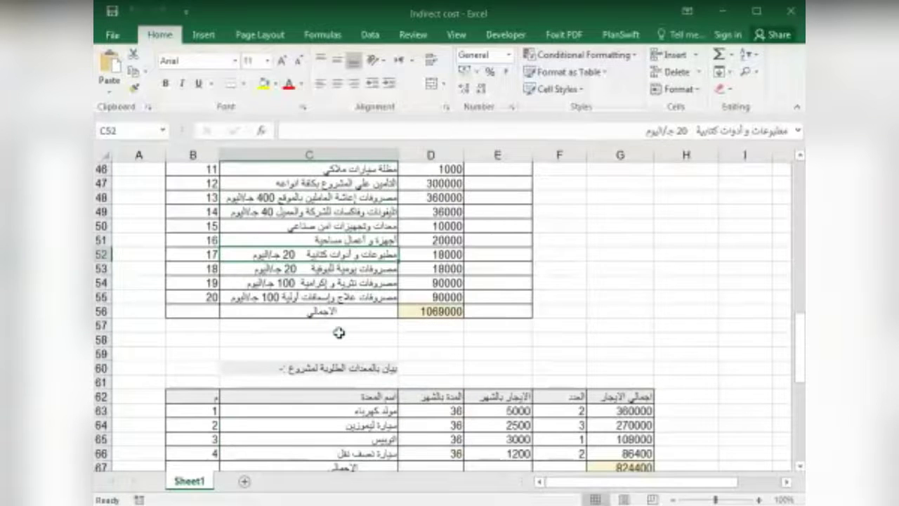
scroll(339, 332, down, 1)
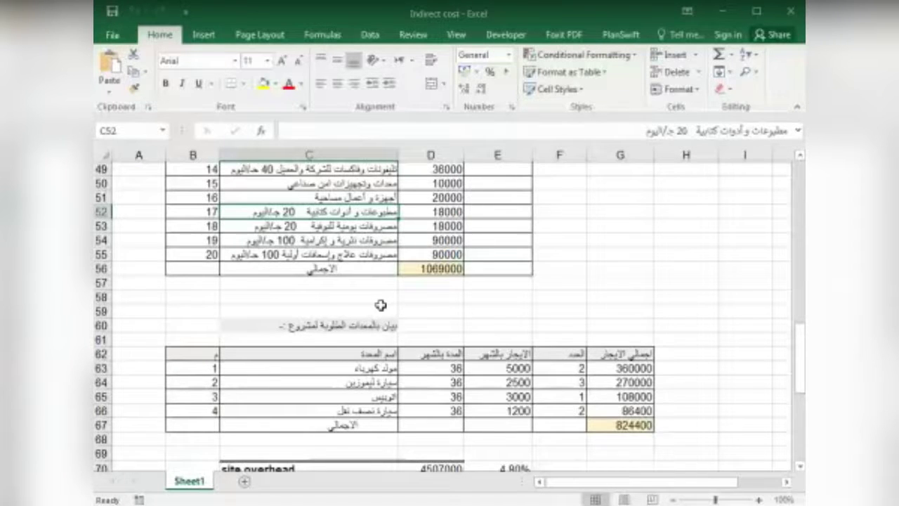
scroll(381, 304, down, 1)
click(372, 283)
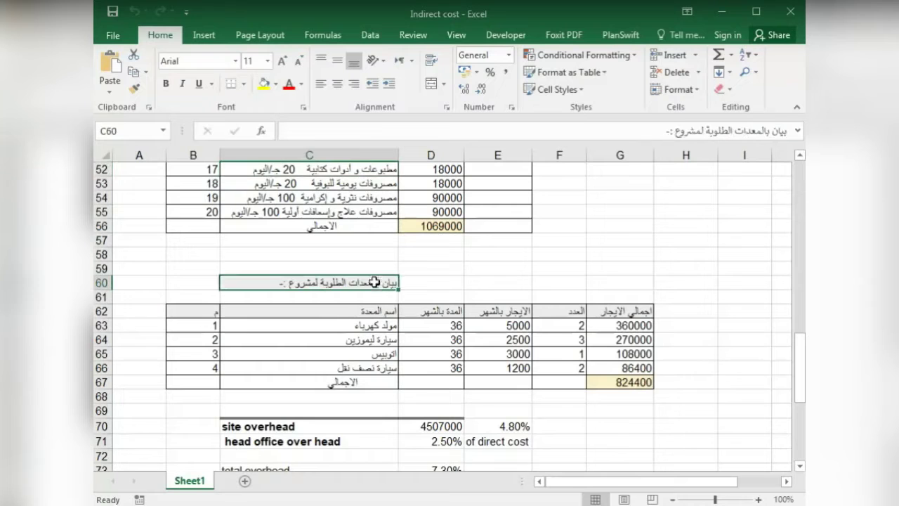
click(386, 326)
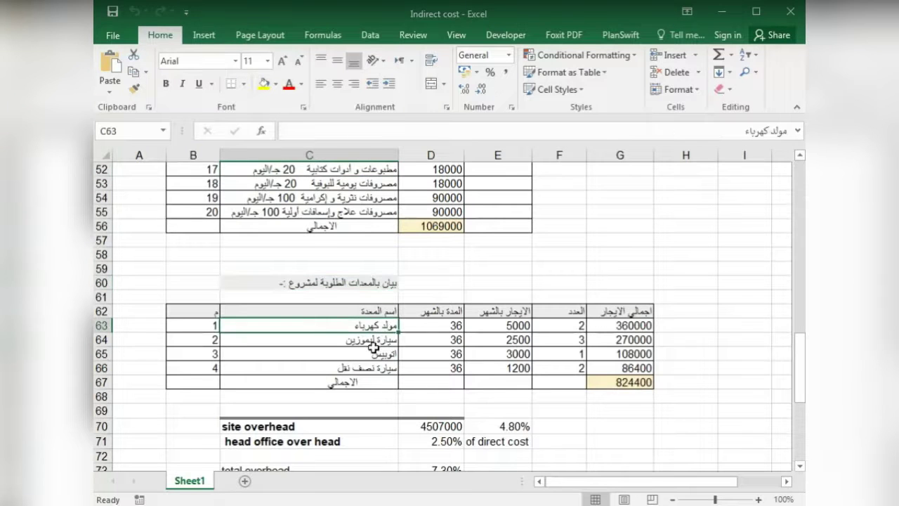
click(373, 343)
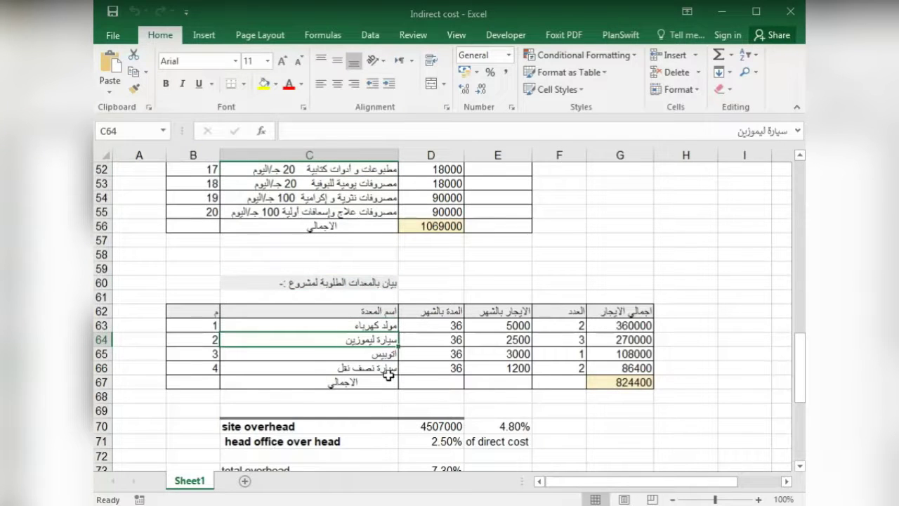
click(430, 339)
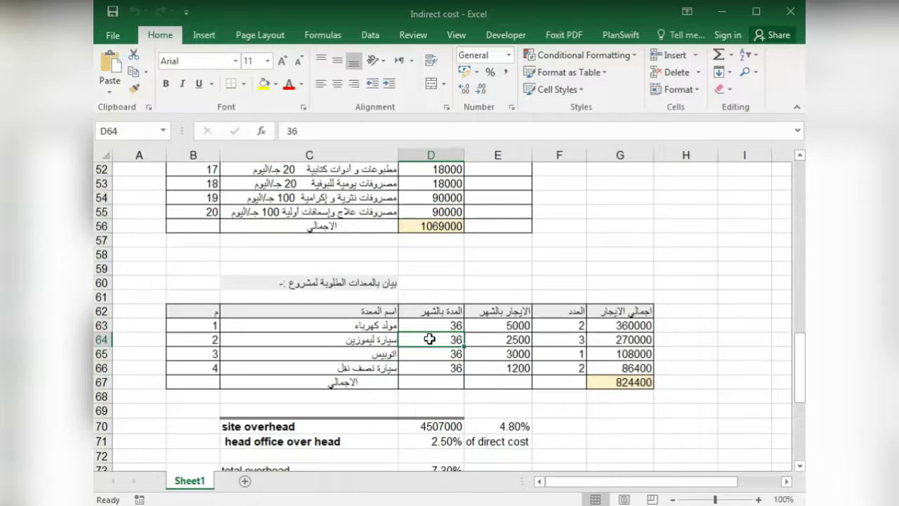
click(486, 342)
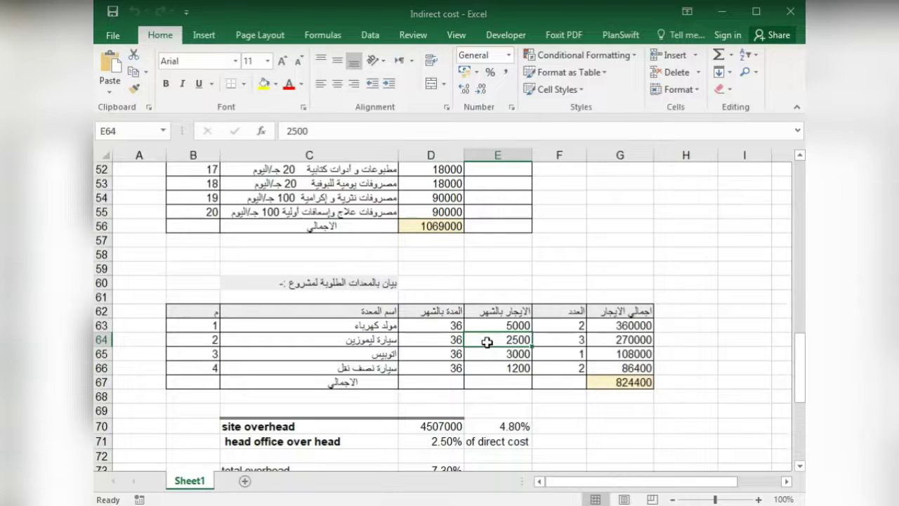
scroll(426, 429, down, 3)
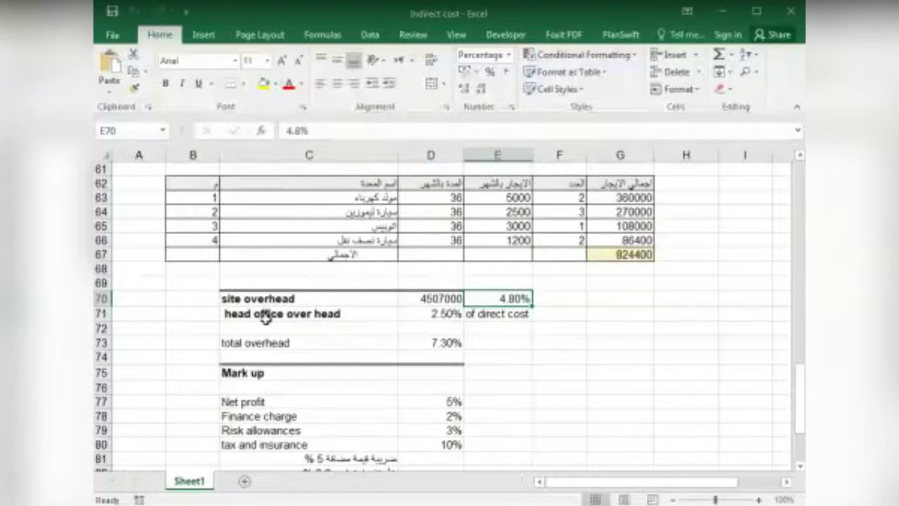
click(265, 316)
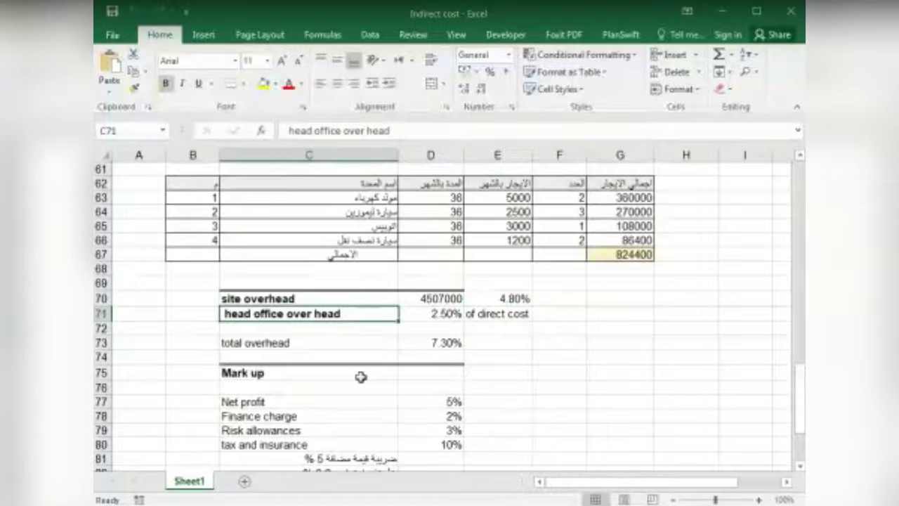
scroll(361, 377, up, 2)
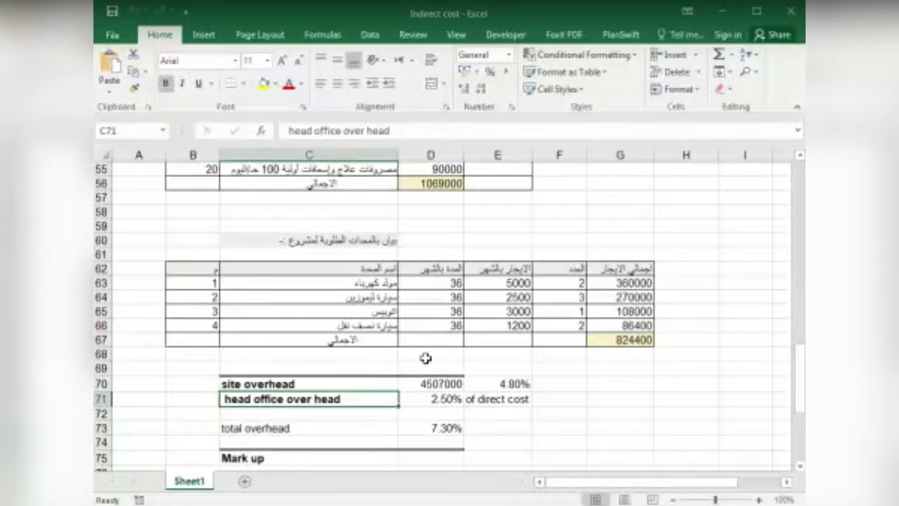
click(425, 401)
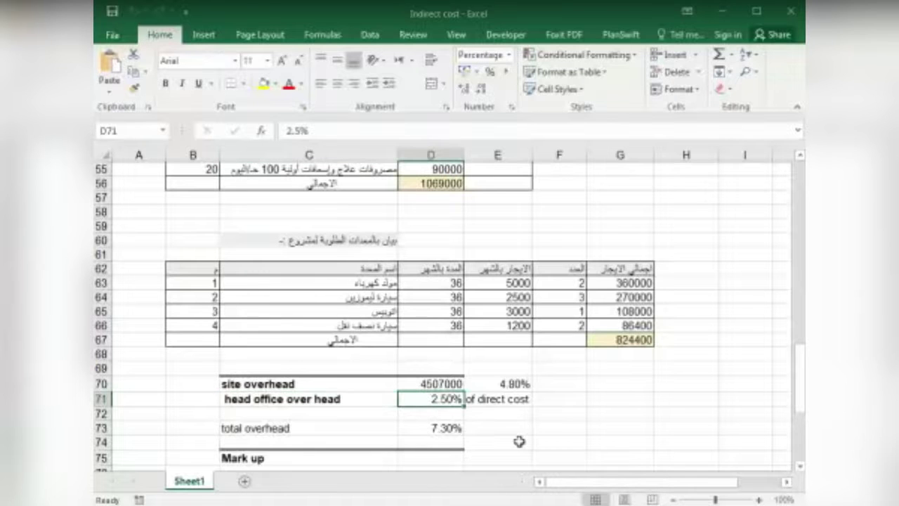
click(505, 404)
scroll(516, 426, down, 1)
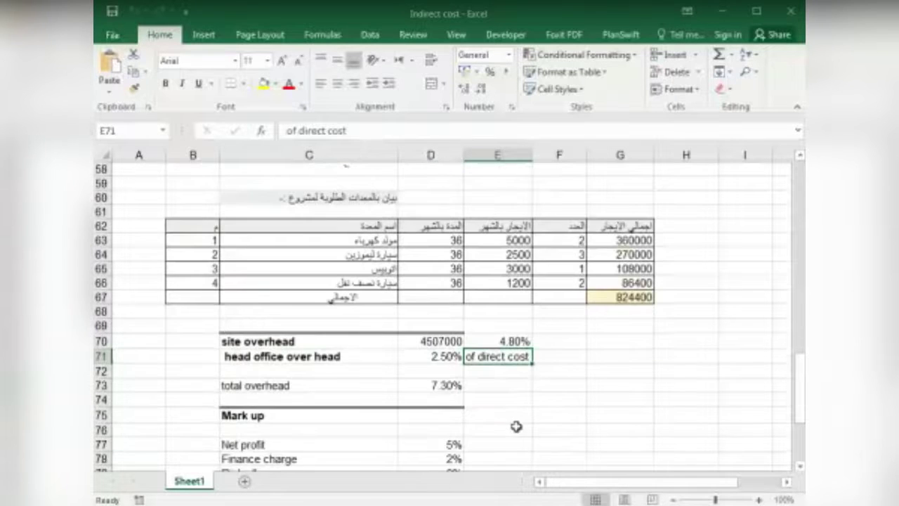
click(446, 386)
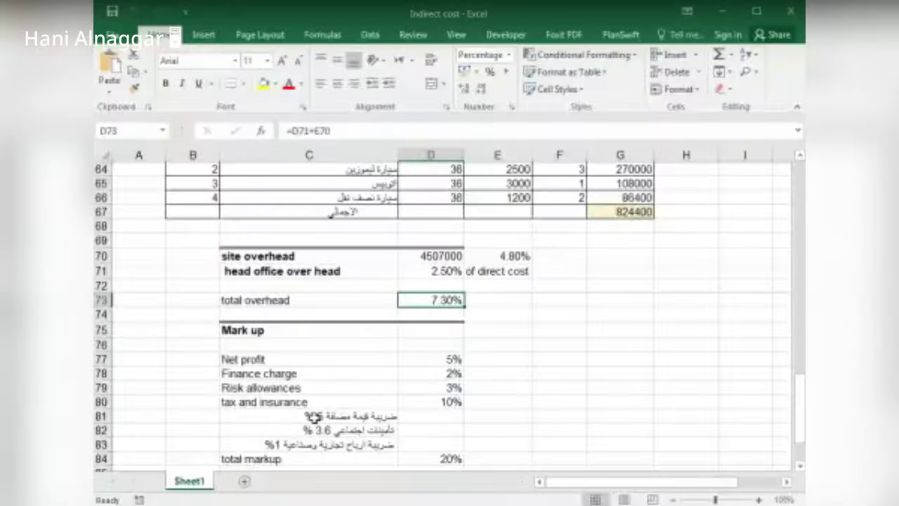
click(260, 330)
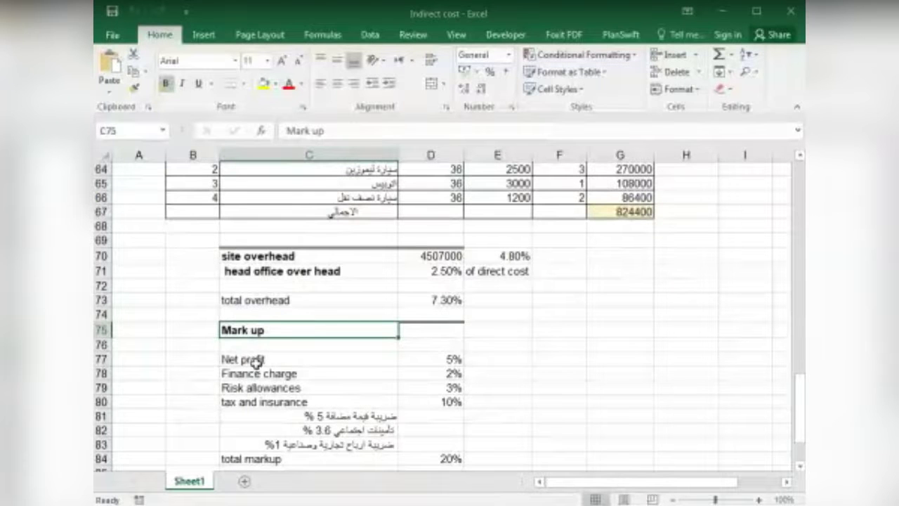
click(255, 361)
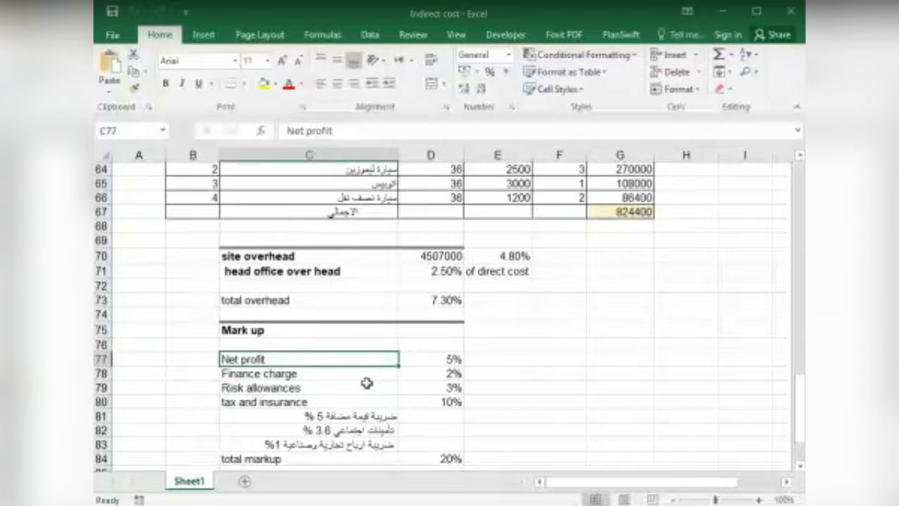
Step: Check the 3% Risk allowances value and the Finance charge markup item
click(370, 388)
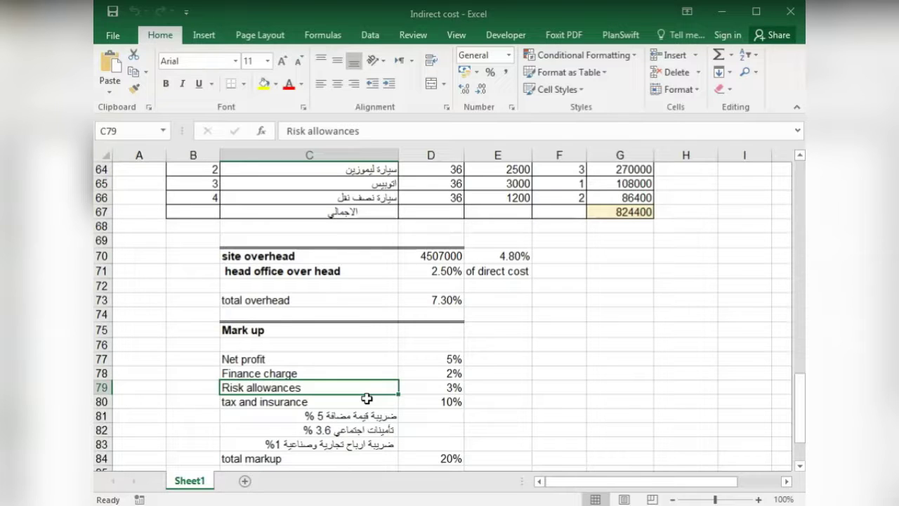
click(427, 388)
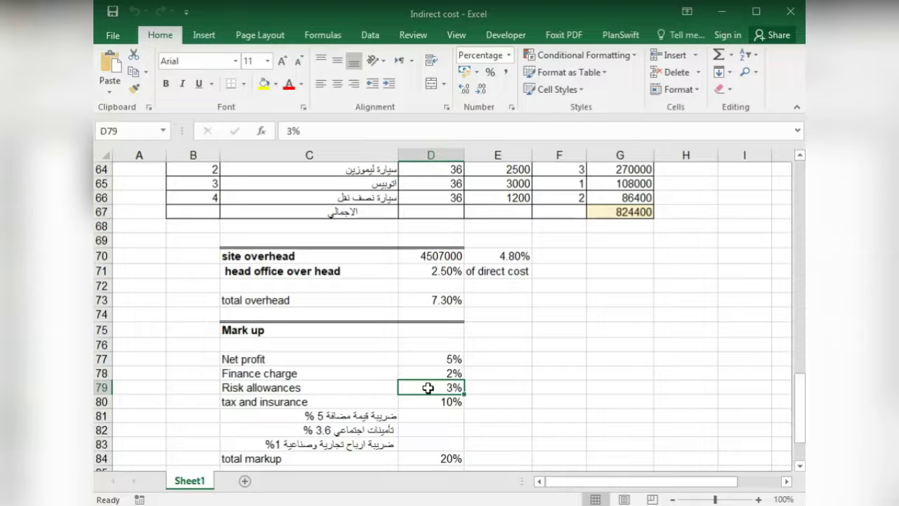
click(300, 401)
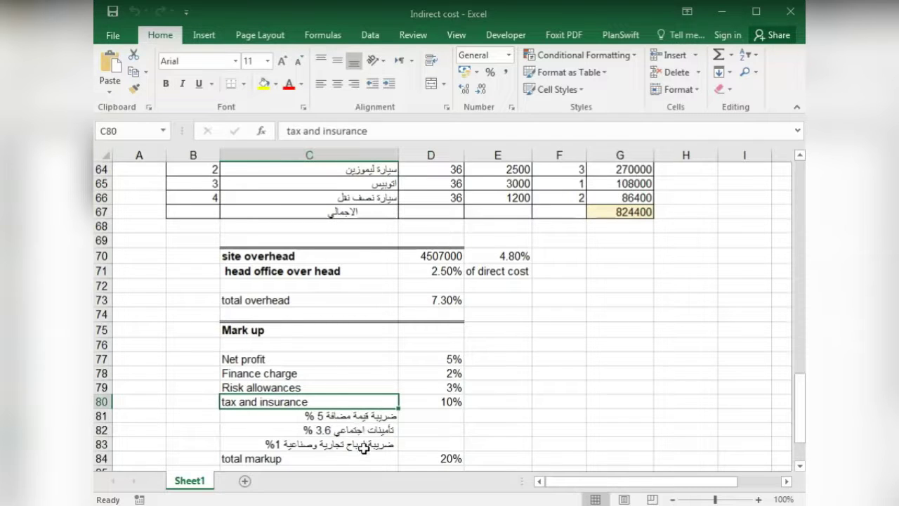
click(289, 375)
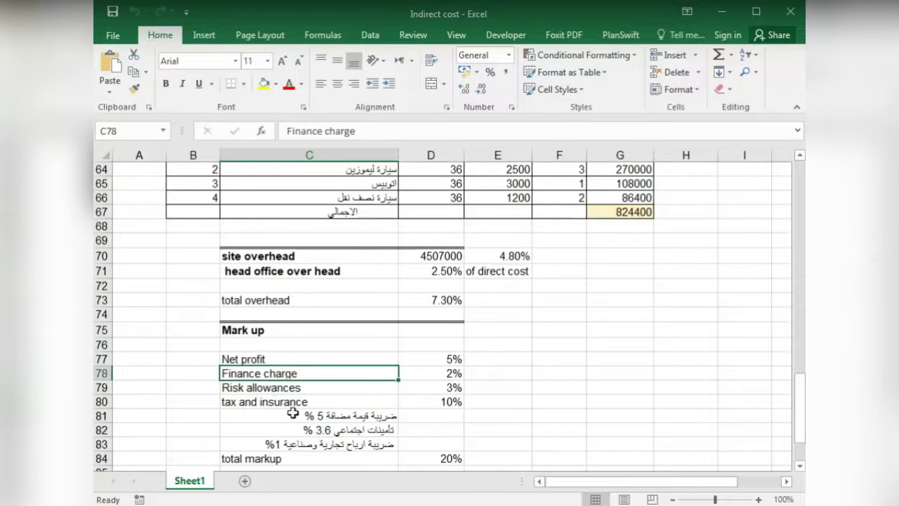
Step: Check the tax and insurance rate with its 5% VAT, 3.6% social insurance and 1% profits tax notes
click(294, 404)
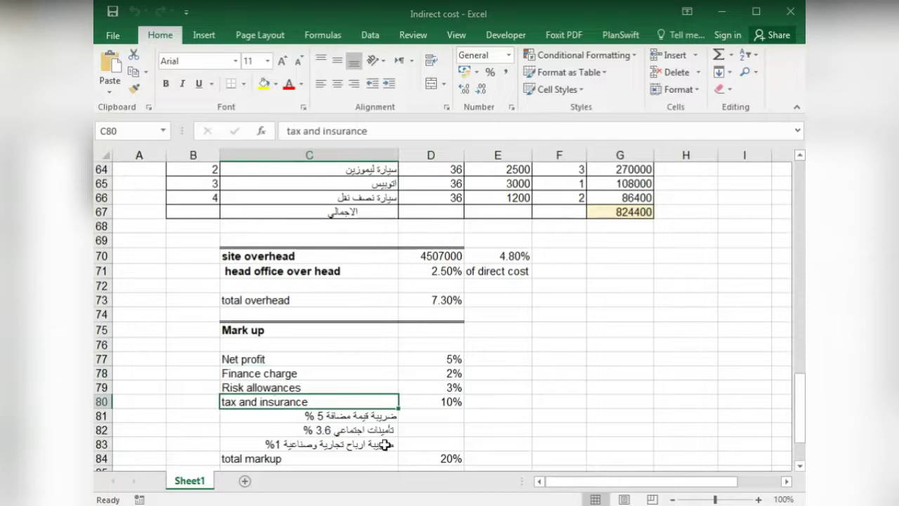
click(362, 419)
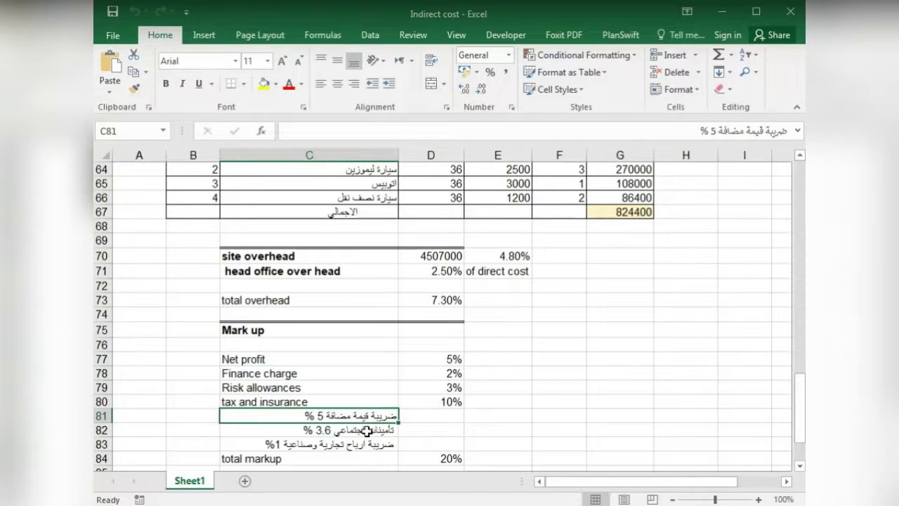
click(378, 433)
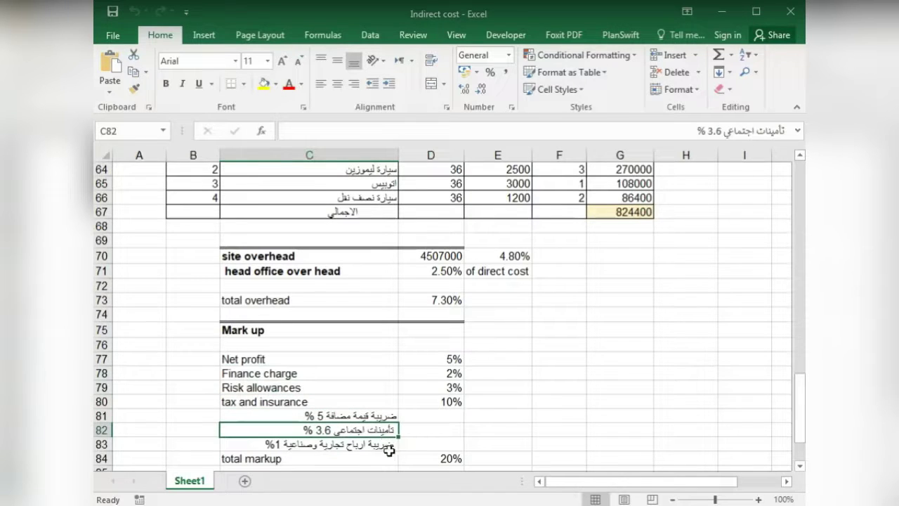
click(389, 450)
click(428, 406)
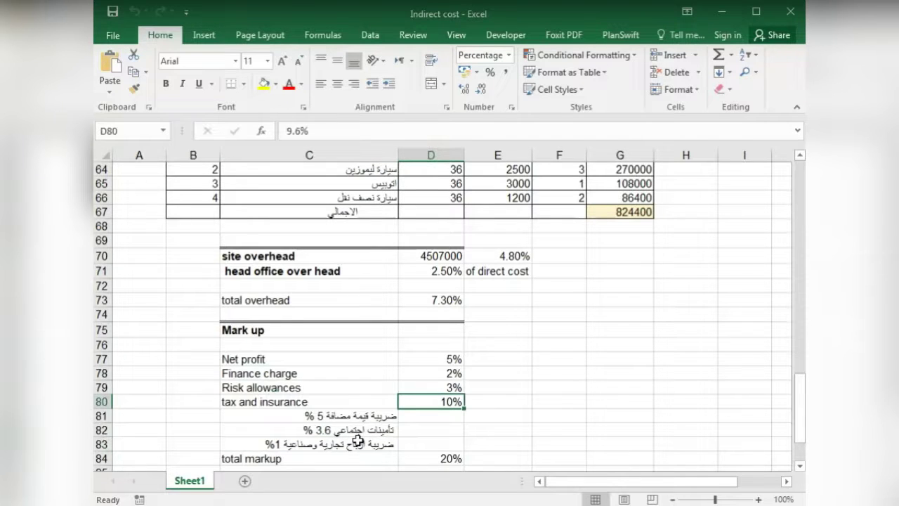
scroll(358, 440, down, 2)
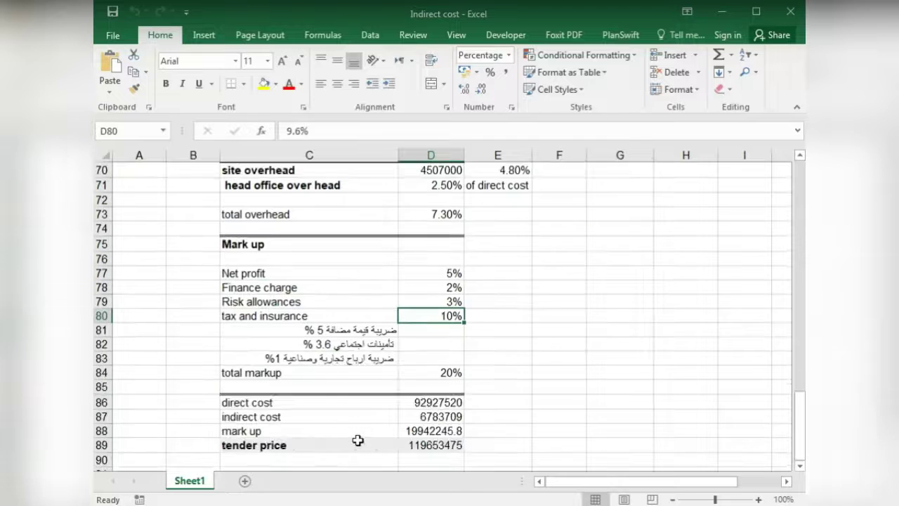
click(247, 377)
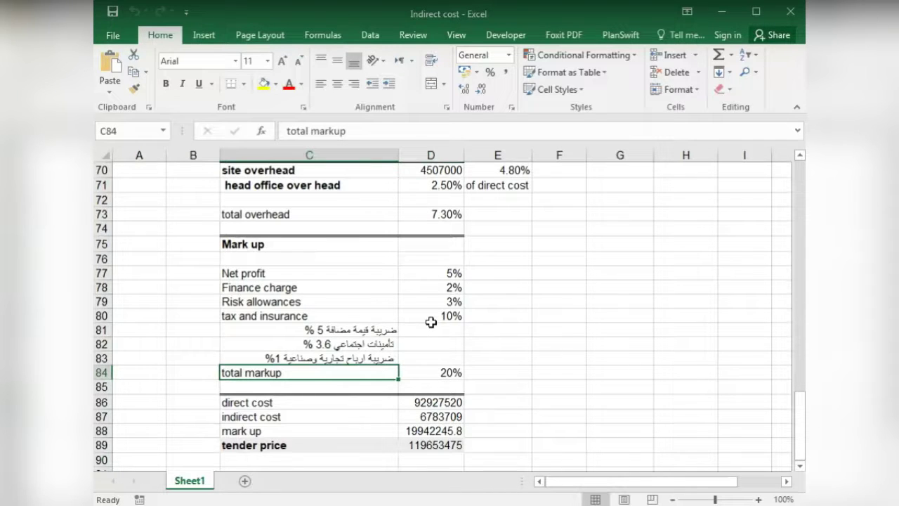
click(450, 372)
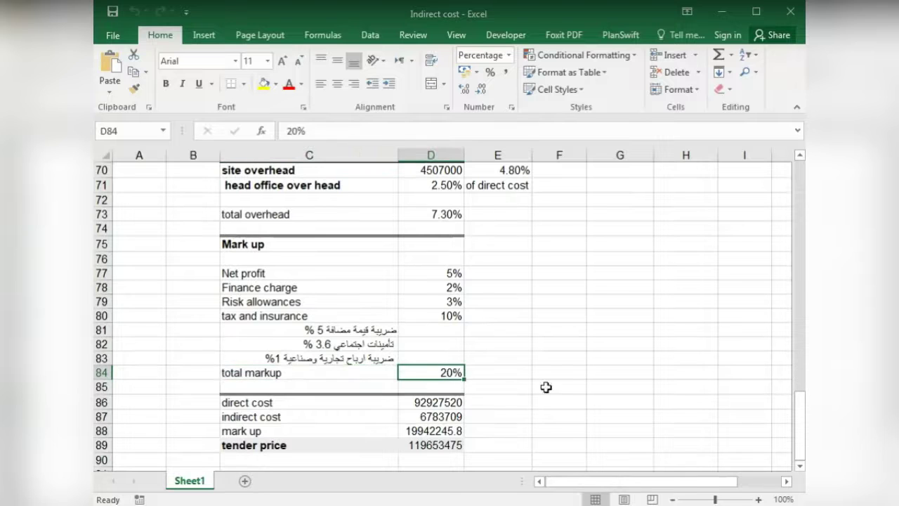
click(266, 405)
click(441, 400)
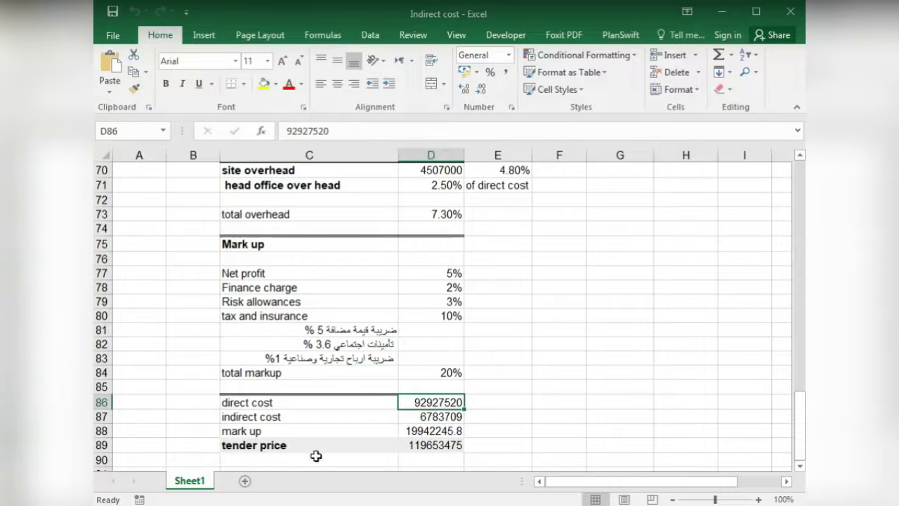
click(243, 422)
click(417, 425)
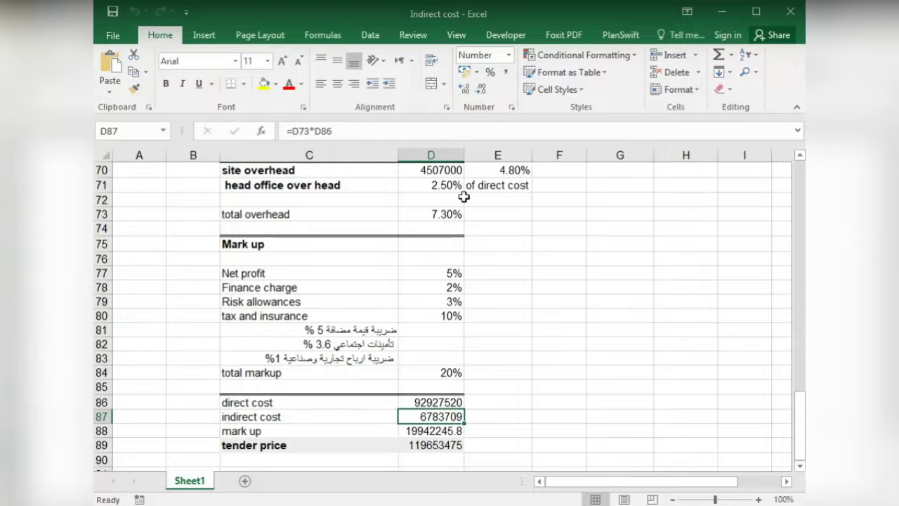
click(428, 403)
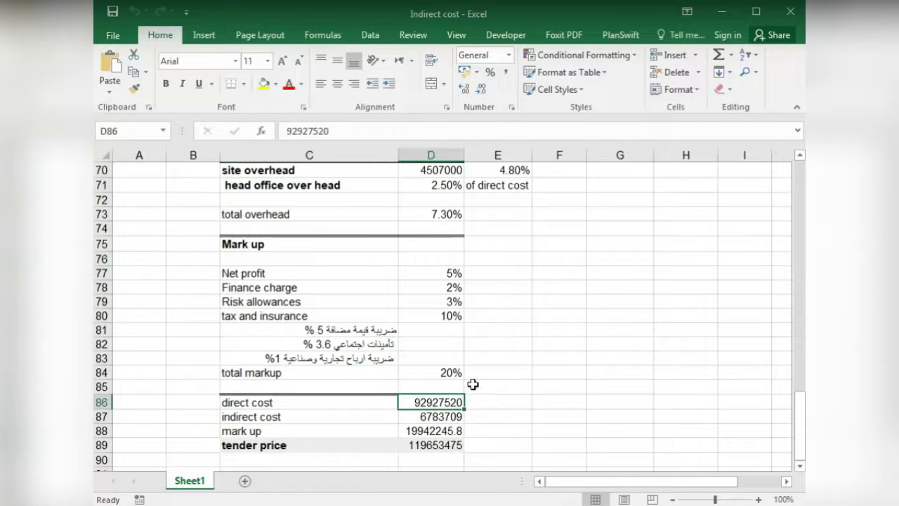
click(443, 419)
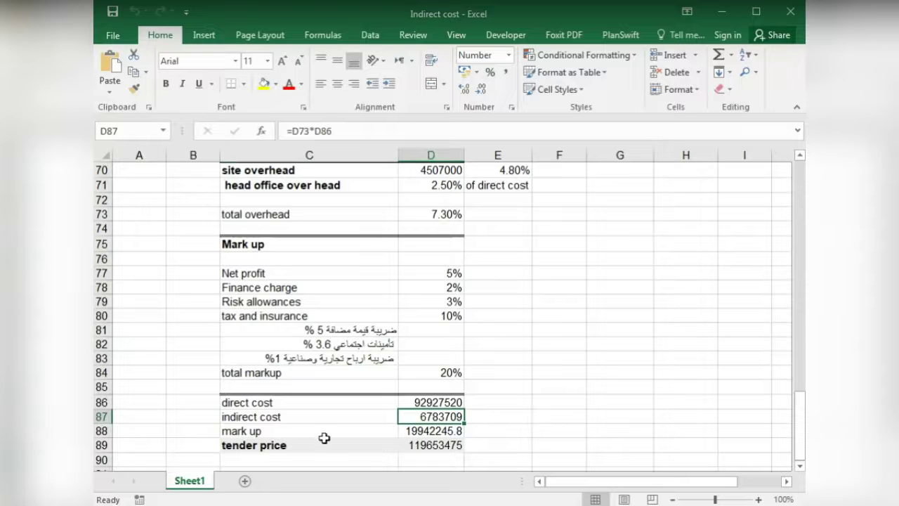
click(324, 432)
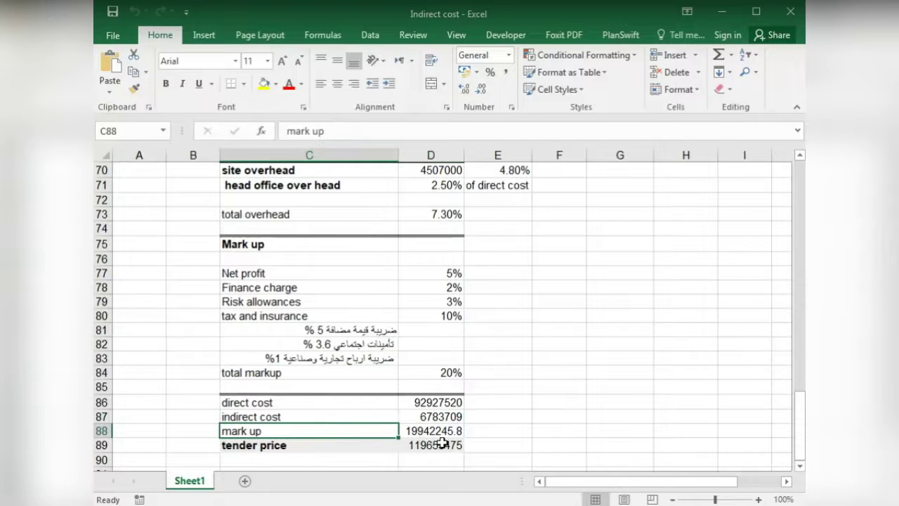
Step: Check the 119653475 tender price line and close the Indirect cost workbook
click(369, 450)
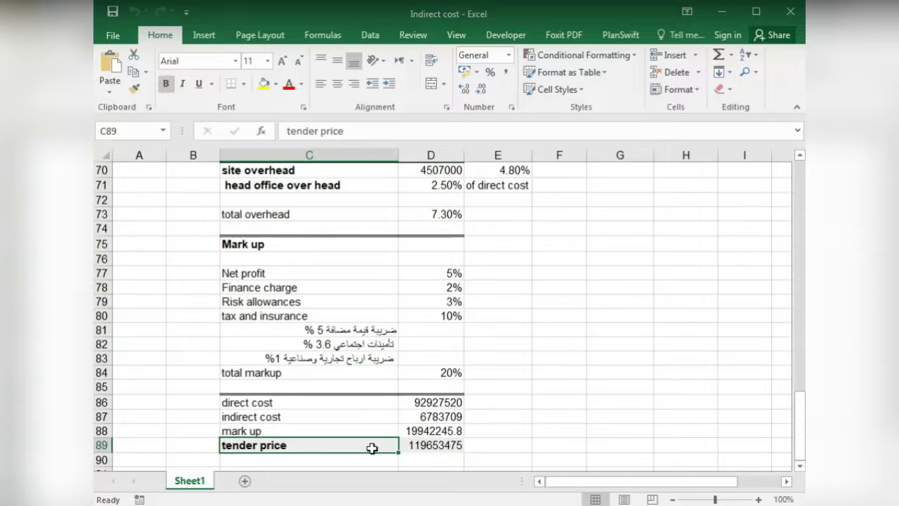
click(789, 12)
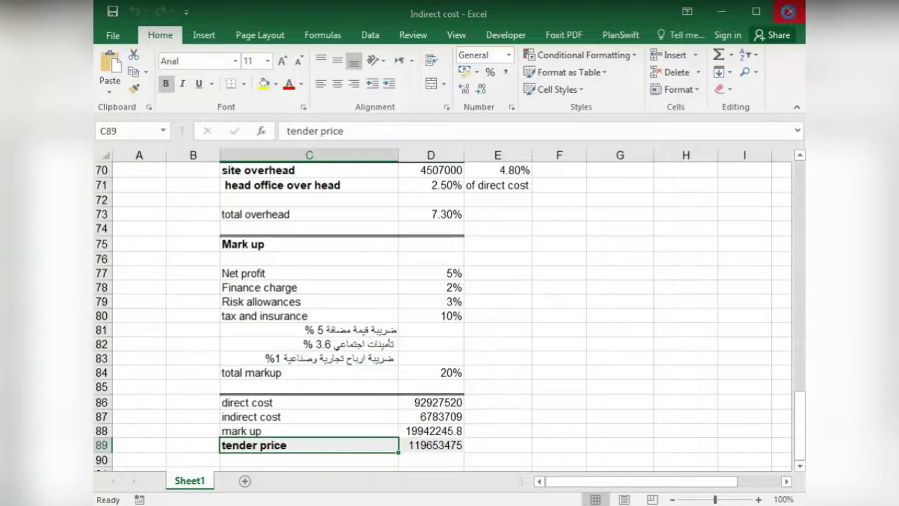